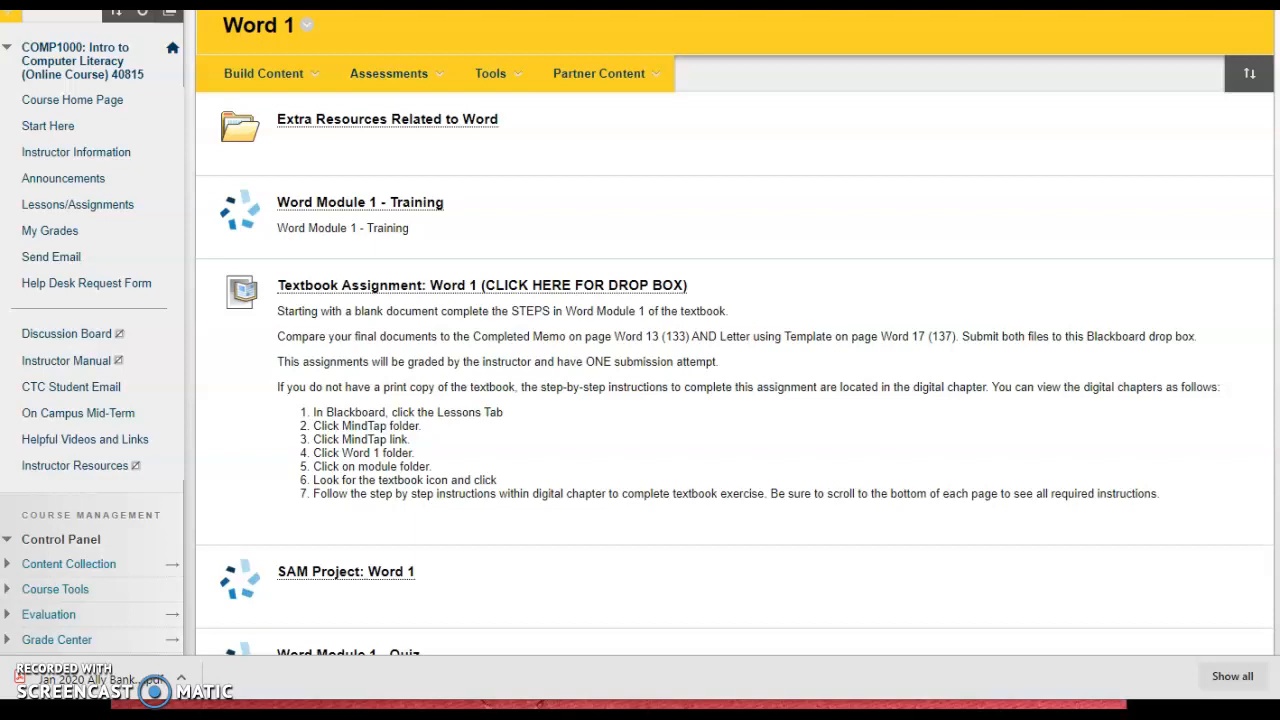
Step: Enter the Reason2Go memo: TO R2G Managers, a sender, DATE March 13, 2017, RE Marketing Meeting, and two body paragraphs about the meeting
{"action": "left_click", "coordinate": [995, 510]}
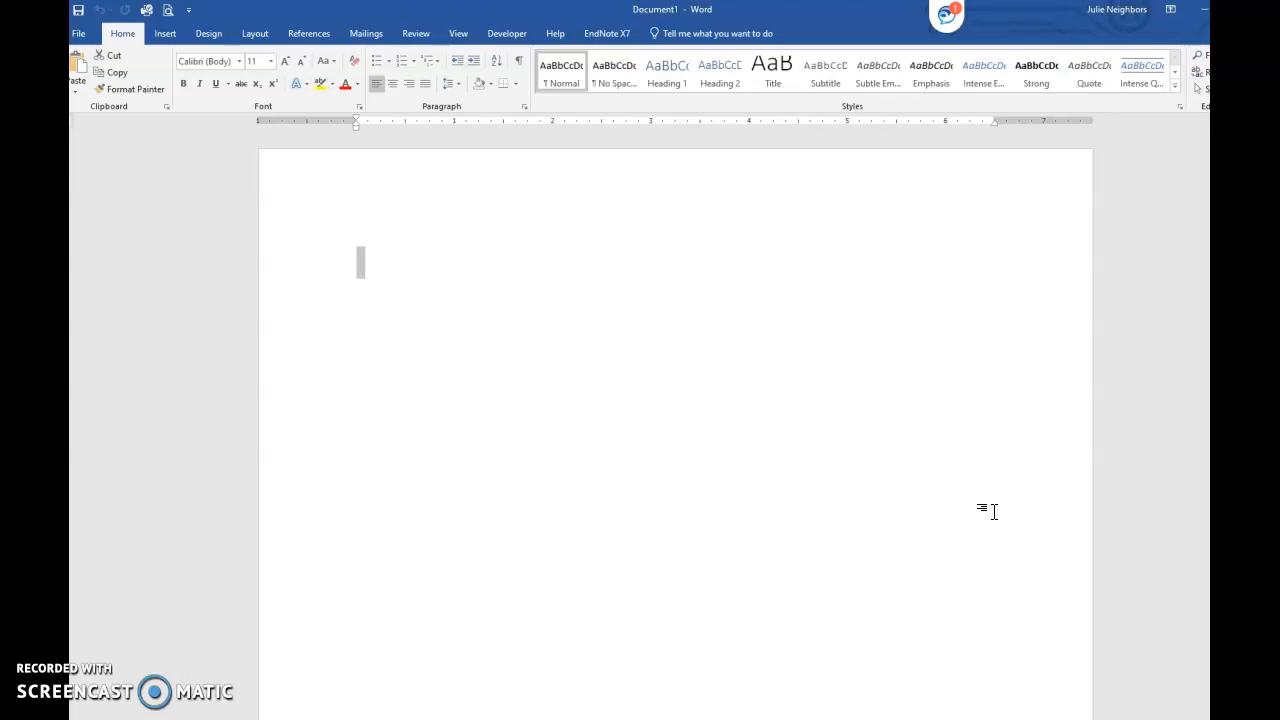
{"action": "type", "text": "Reason2Go  TO:\tR2G Managers FROM:\tMary Watson DATE:\tMarch 13, 2017 RE:\tMarketing Meeting  The next marketing meeting will be held on the 17th of March at 2 p.m. in the large conference room on the ground floor. Heading the agenda will be the launch of our new Sea Turtle Conservation Project, a rewarding opportunity to supervise hatcheries, count and release baby turtles, and patrol the nighttime shores of Costa Rica. The project is scheduled to begin in September 2017. Sam Roiphe is in Tamarindo hammering out the details. A preliminary draft of the project brochure is attached. Bring your creative ideas to the meeting."}
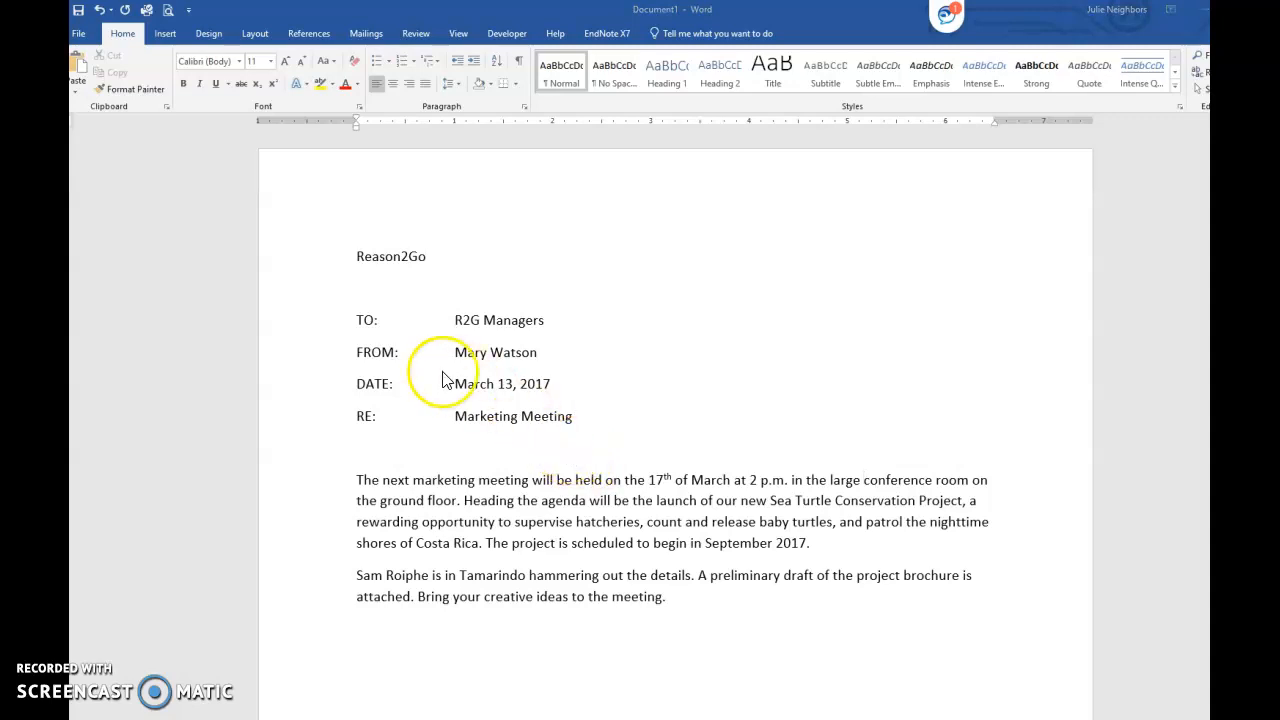
Step: Save the document to the Desktop as "WD 1- Sea Turtle Memo"
{"action": "left_click", "coordinate": [79, 36]}
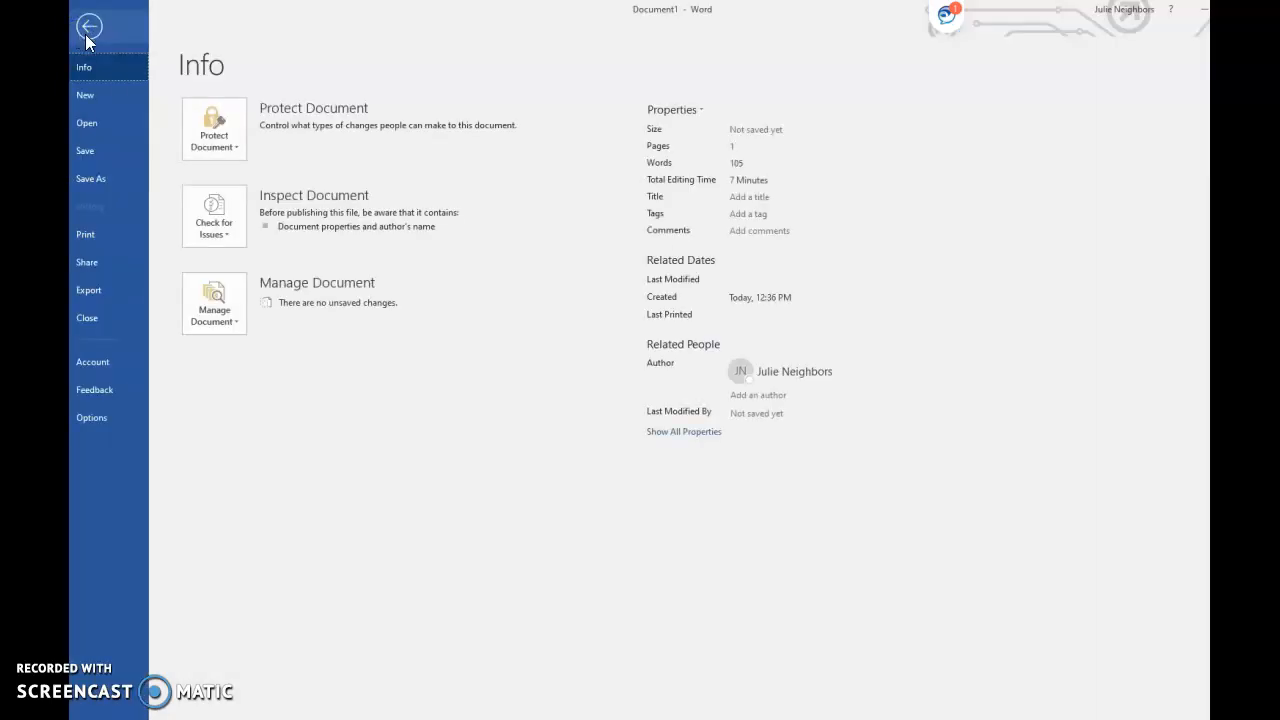
{"action": "left_click", "coordinate": [90, 178]}
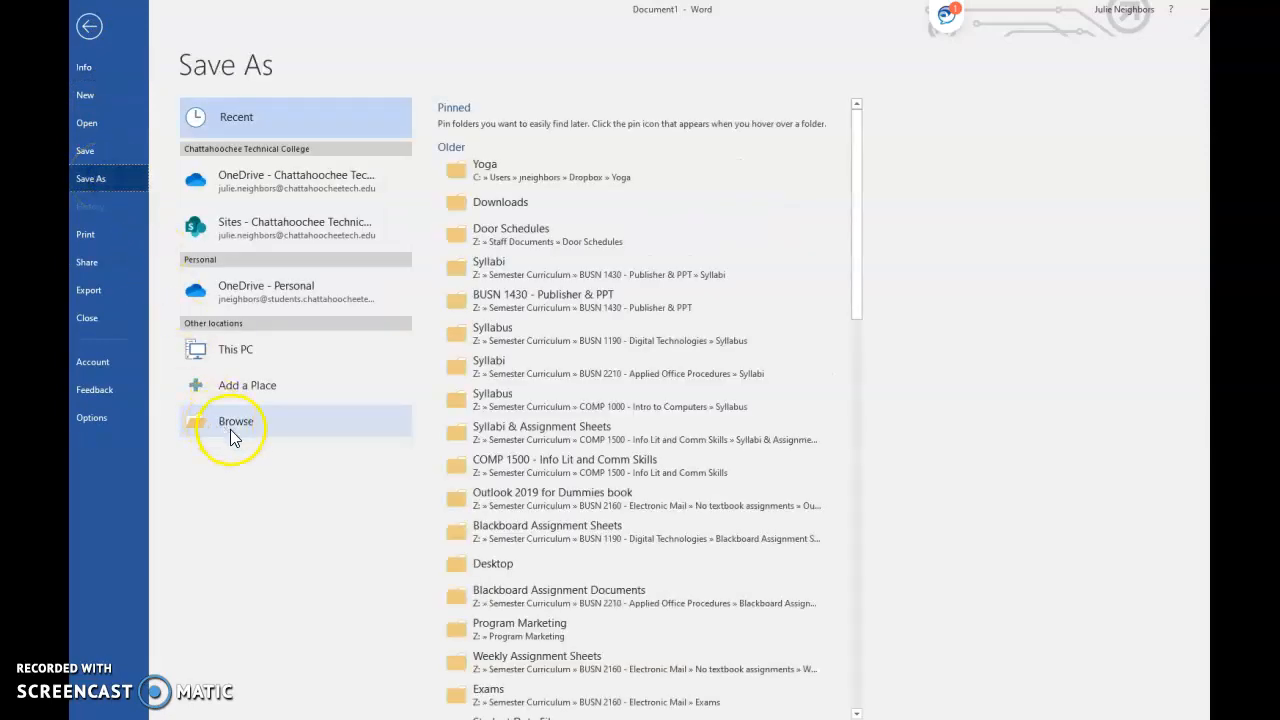
{"action": "left_click", "coordinate": [241, 422]}
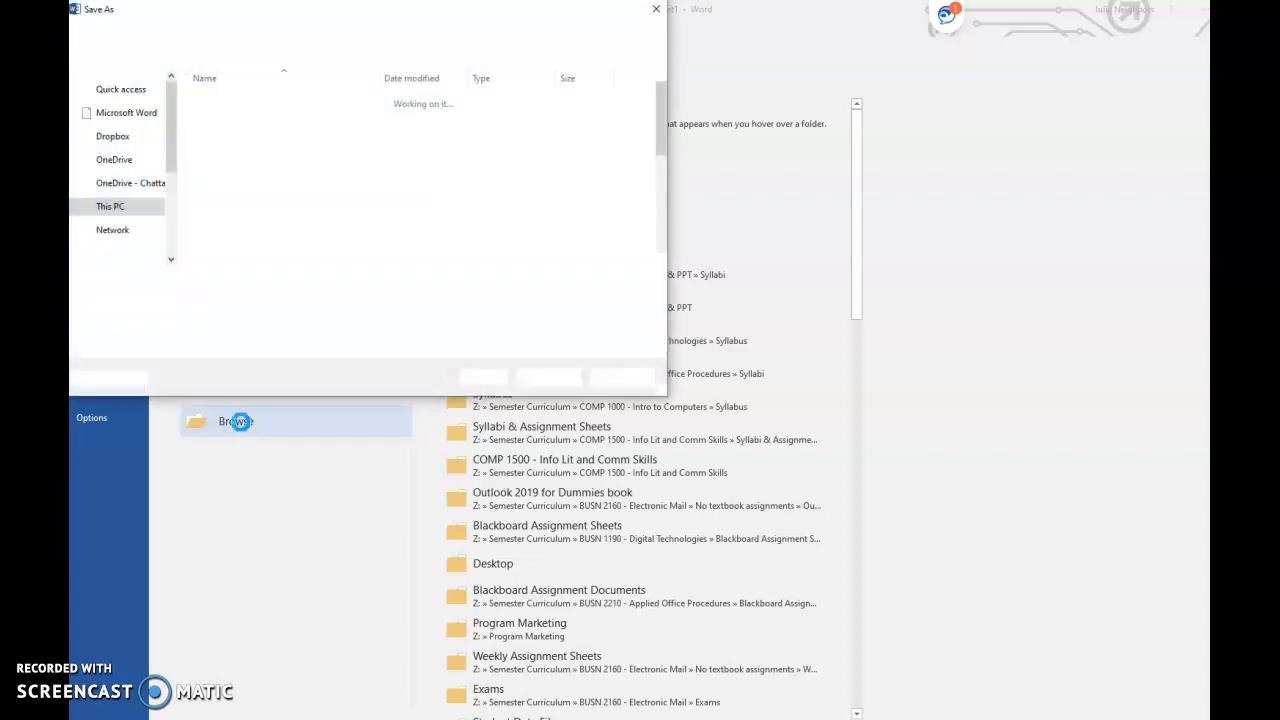
{"action": "left_click_drag", "start_coordinate": [174, 155], "coordinate": [168, 105]}
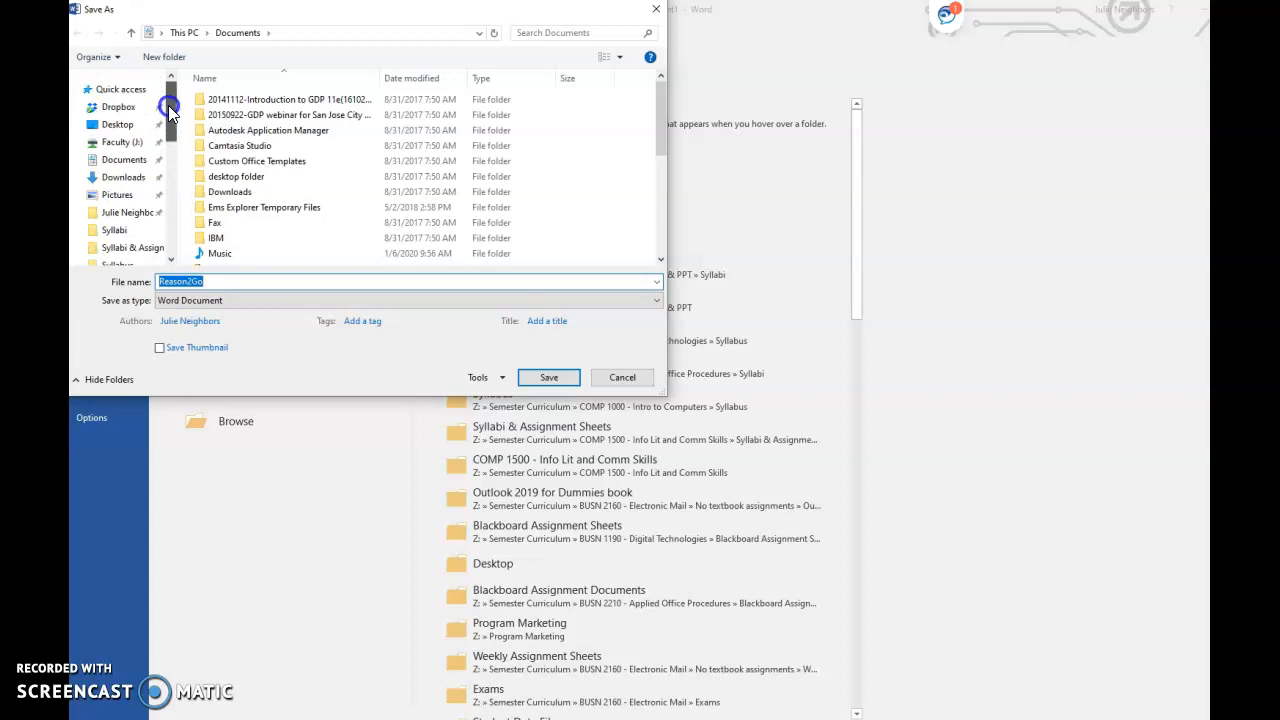
{"action": "left_click", "coordinate": [116, 125]}
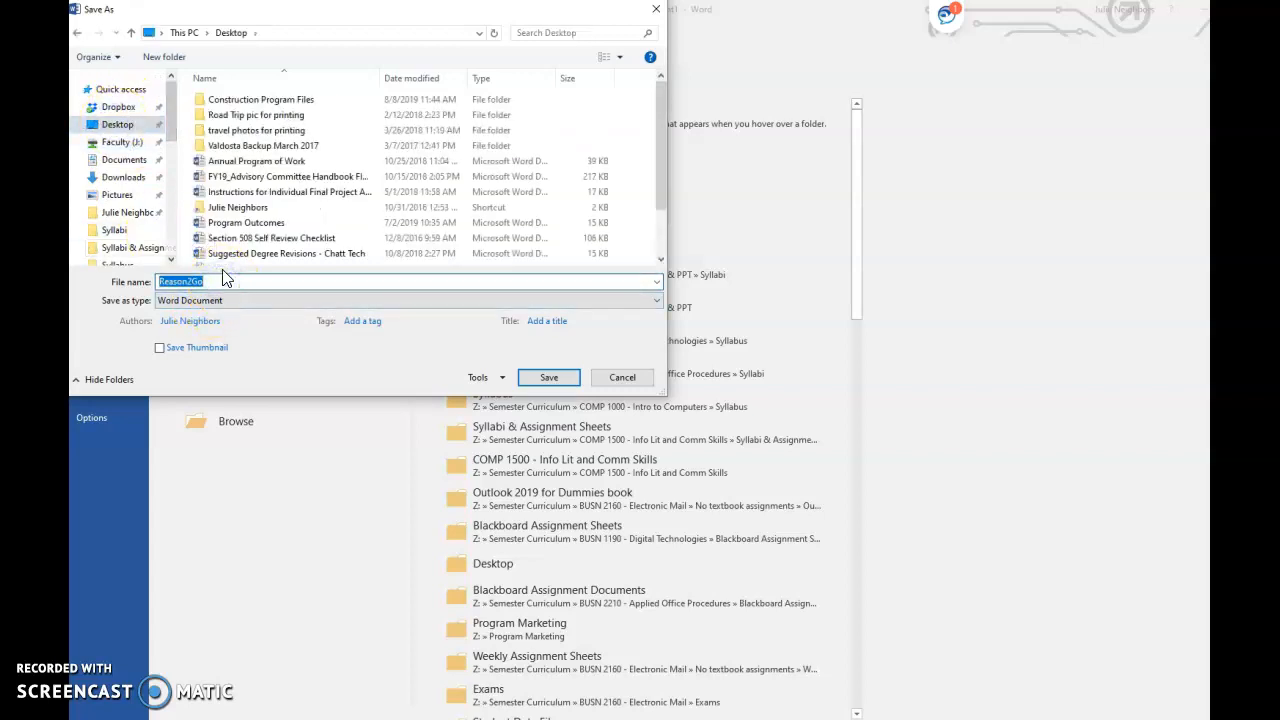
{"action": "type", "text": "WD 1- Sea Turtle Memo"}
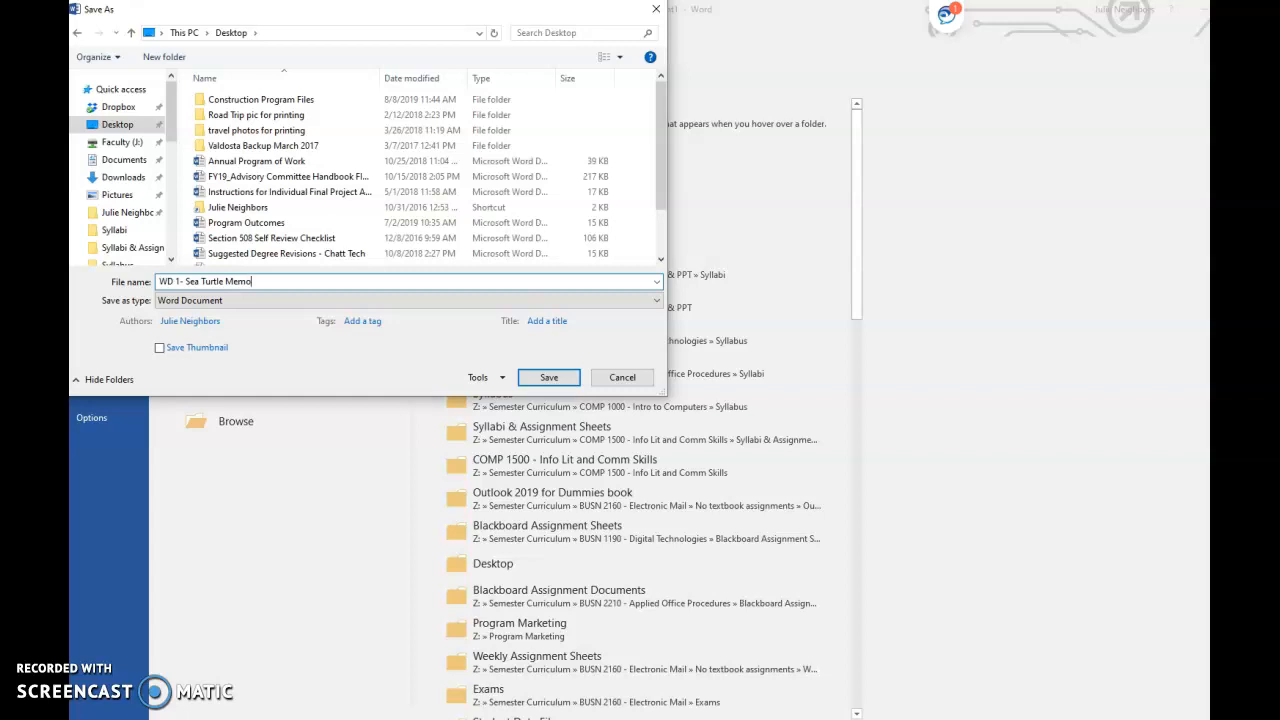
{"action": "key", "text": "Return"}
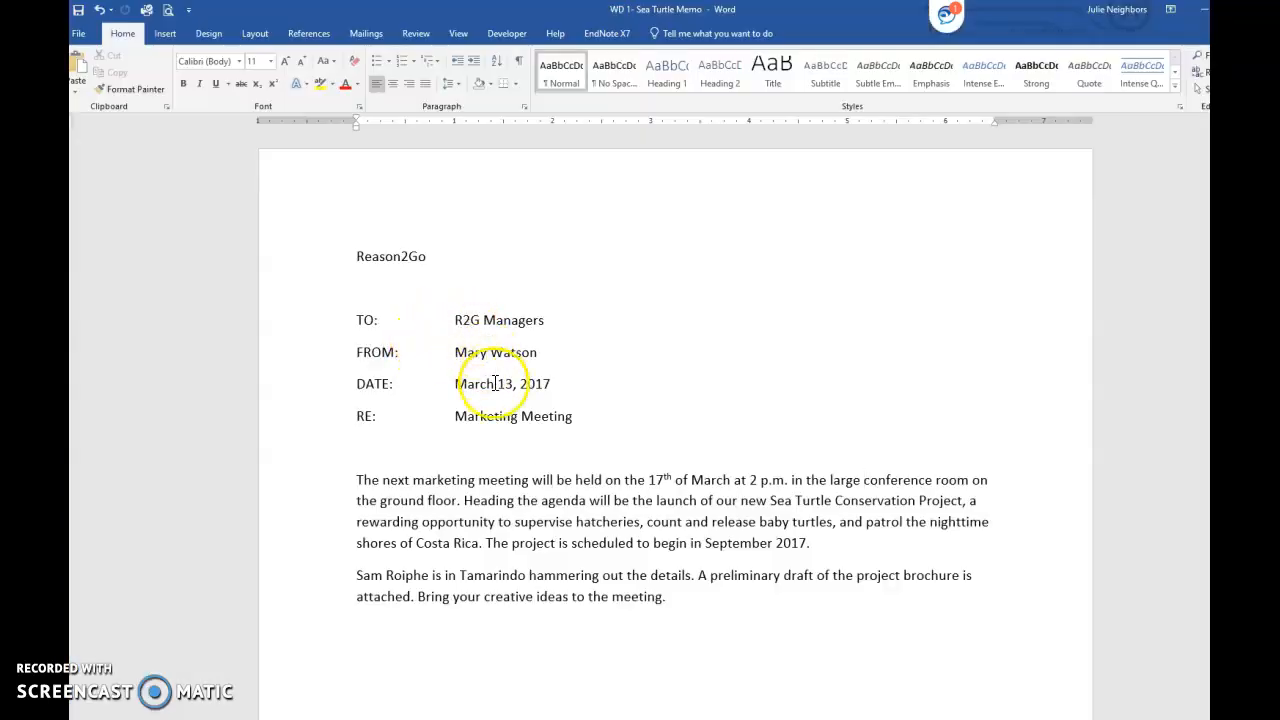
Step: Change the memo header to TO "Marketing Staff", the sender's own full name in FROM, and RE "Launch of new Sea Turtle Conservation Project"
{"action": "left_click_drag", "start_coordinate": [455, 320], "coordinate": [544, 321]}
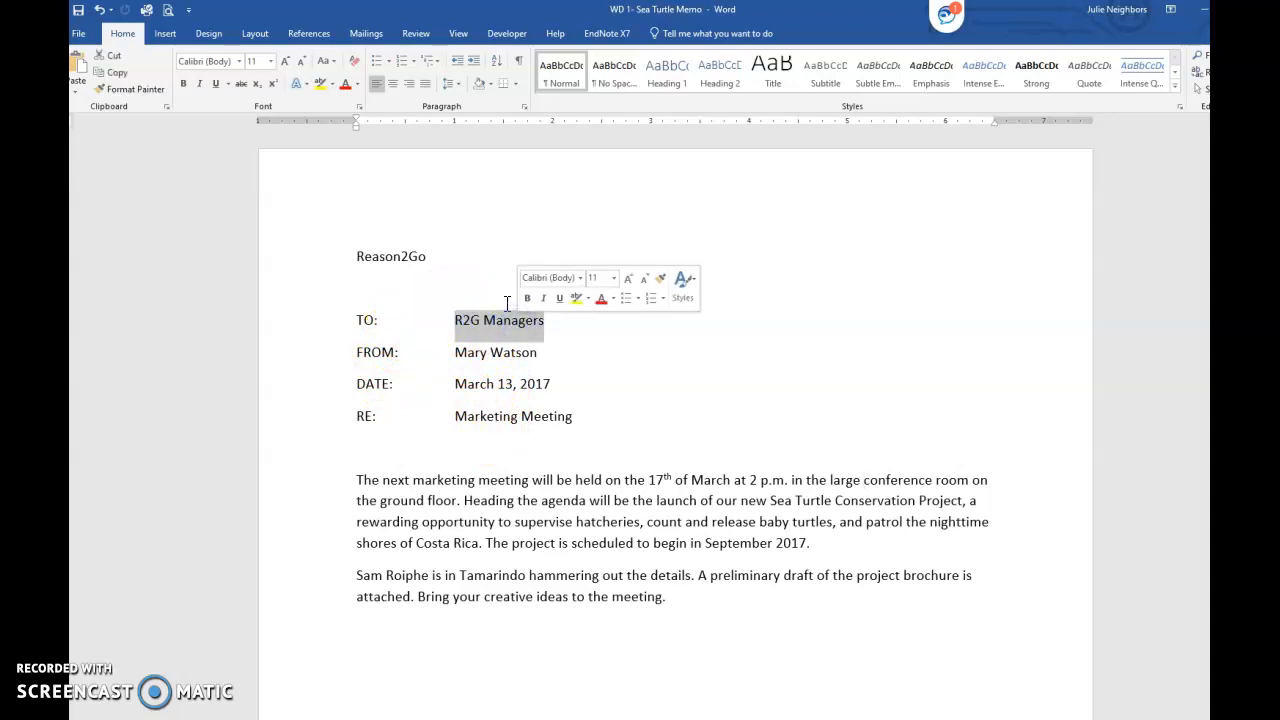
{"action": "type", "text": "Marketing Staff"}
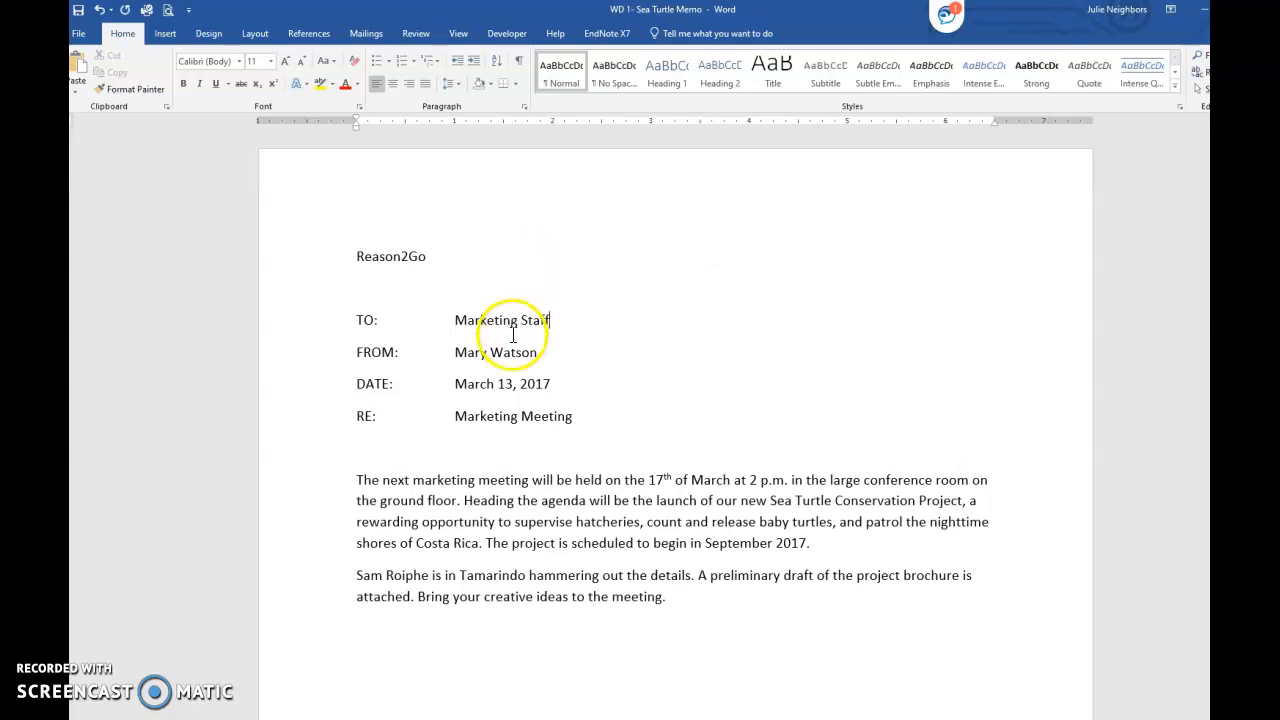
{"action": "left_click_drag", "start_coordinate": [455, 354], "coordinate": [538, 353]}
{"action": "type", "text": "Julie Neighbors"}
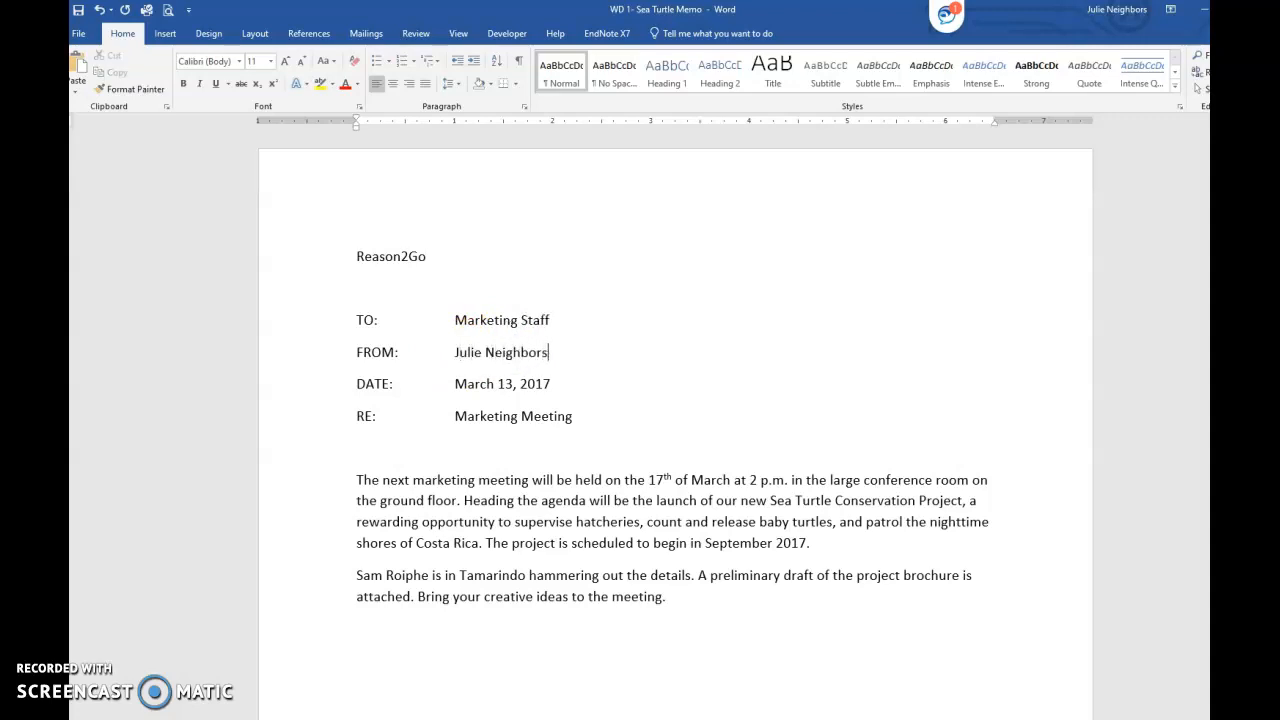
{"action": "left_click_drag", "start_coordinate": [460, 420], "coordinate": [543, 423]}
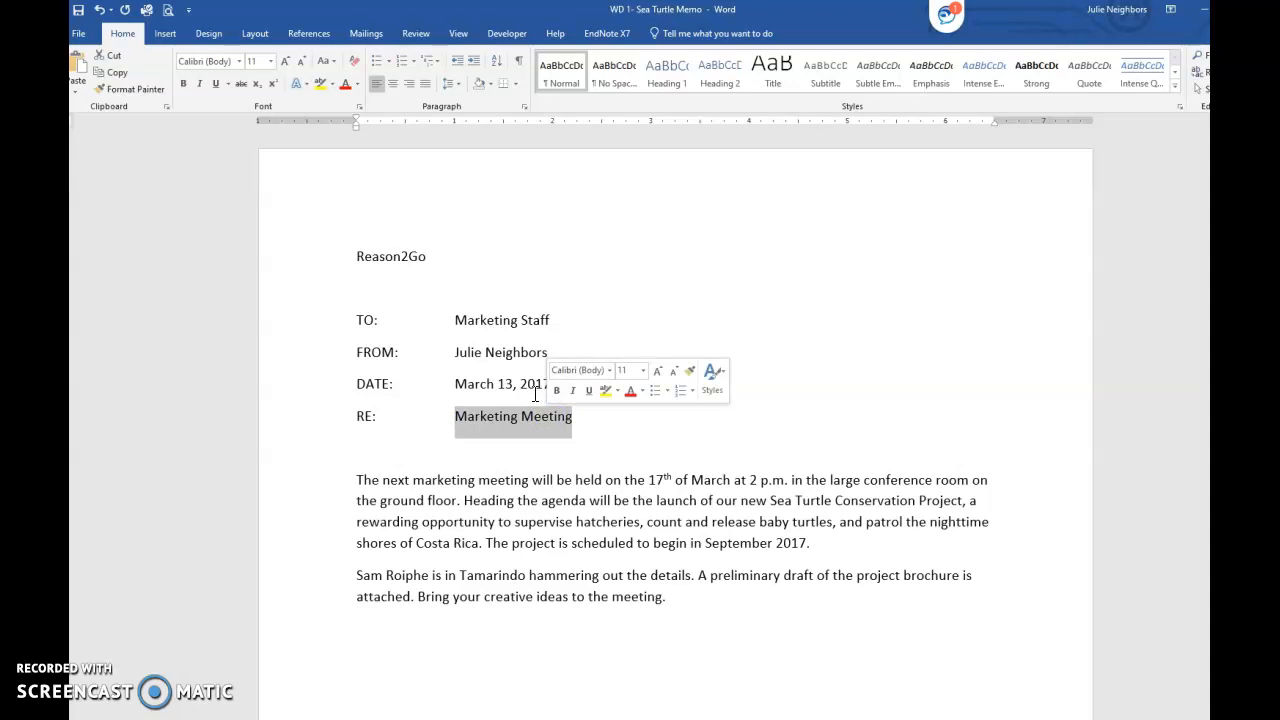
{"action": "type", "text": "Launch of new Sea Turtle Conservation Project"}
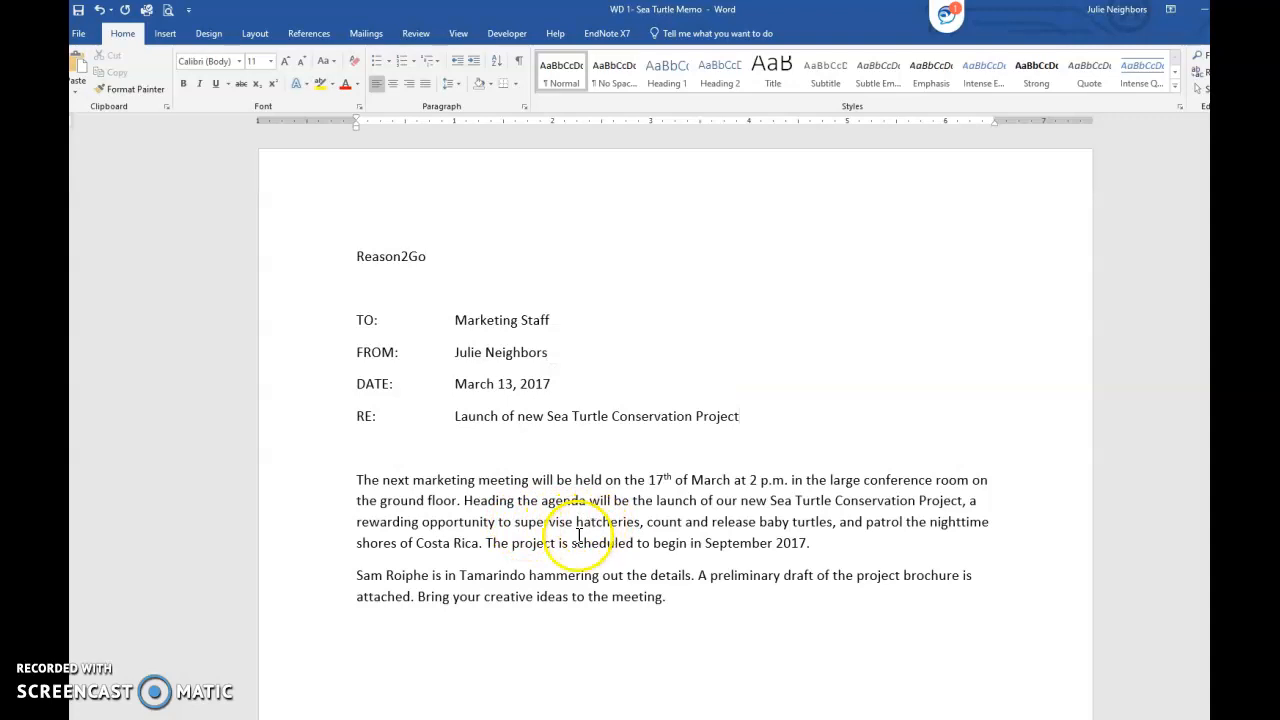
Step: Replace the word "supervise" with "build" in the first body paragraph
{"action": "left_click_drag", "start_coordinate": [514, 521], "coordinate": [571, 522]}
{"action": "key", "text": "Delete"}
{"action": "type", "text": "build"}
{"action": "left_click", "coordinate": [817, 540]}
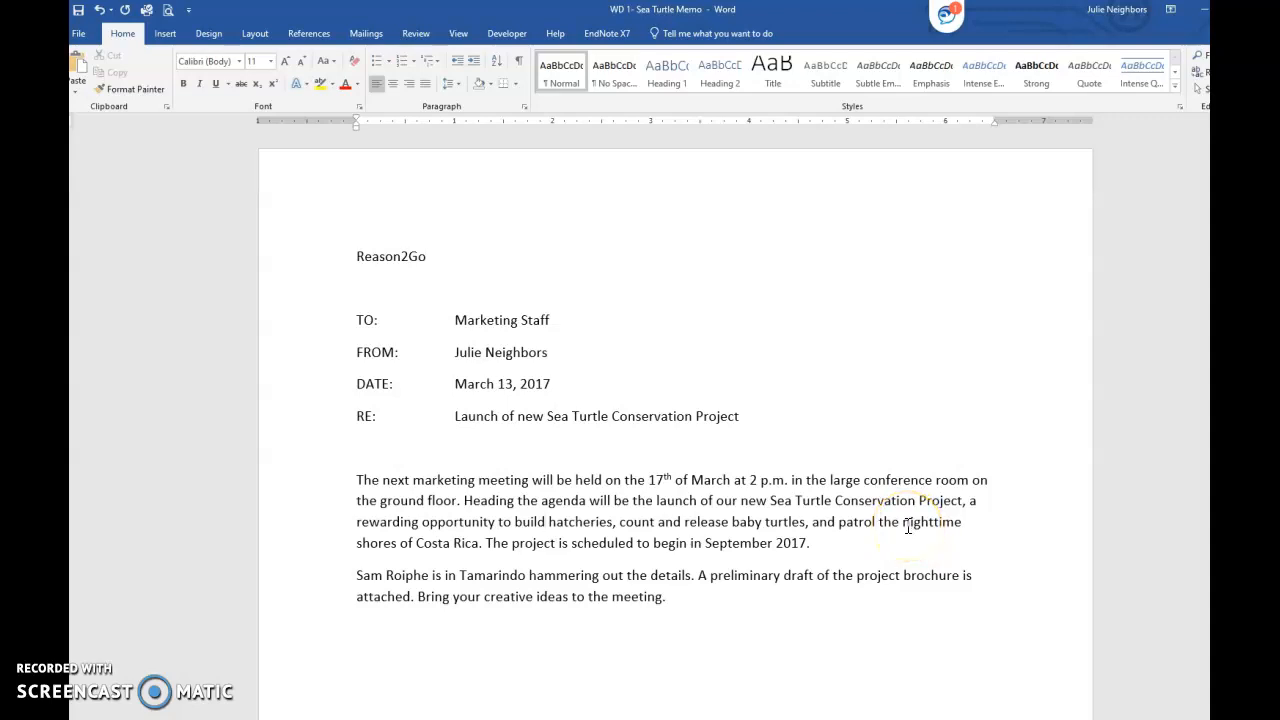
Step: Replace "nighttime shores" with "moon-lit beaches" in the first body paragraph and delete the opening sentence of the second paragraph
{"action": "left_click_drag", "start_coordinate": [904, 524], "coordinate": [394, 545]}
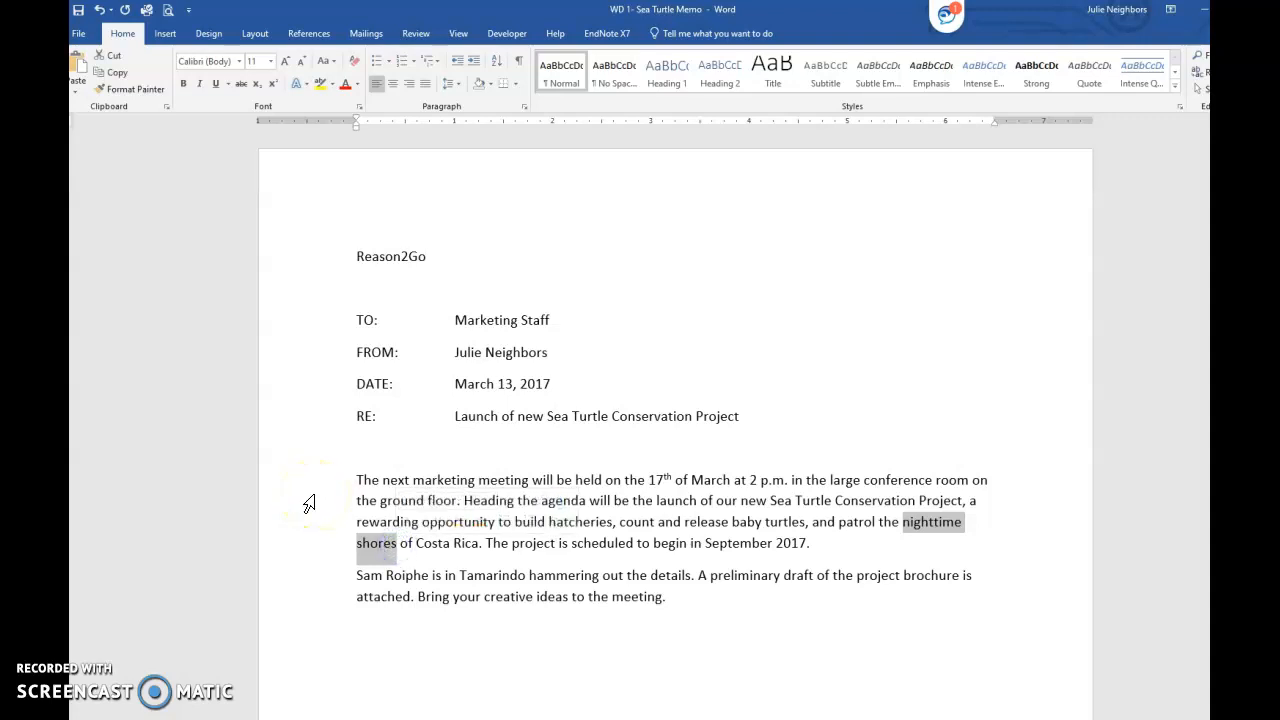
{"action": "type", "text": "moon"}
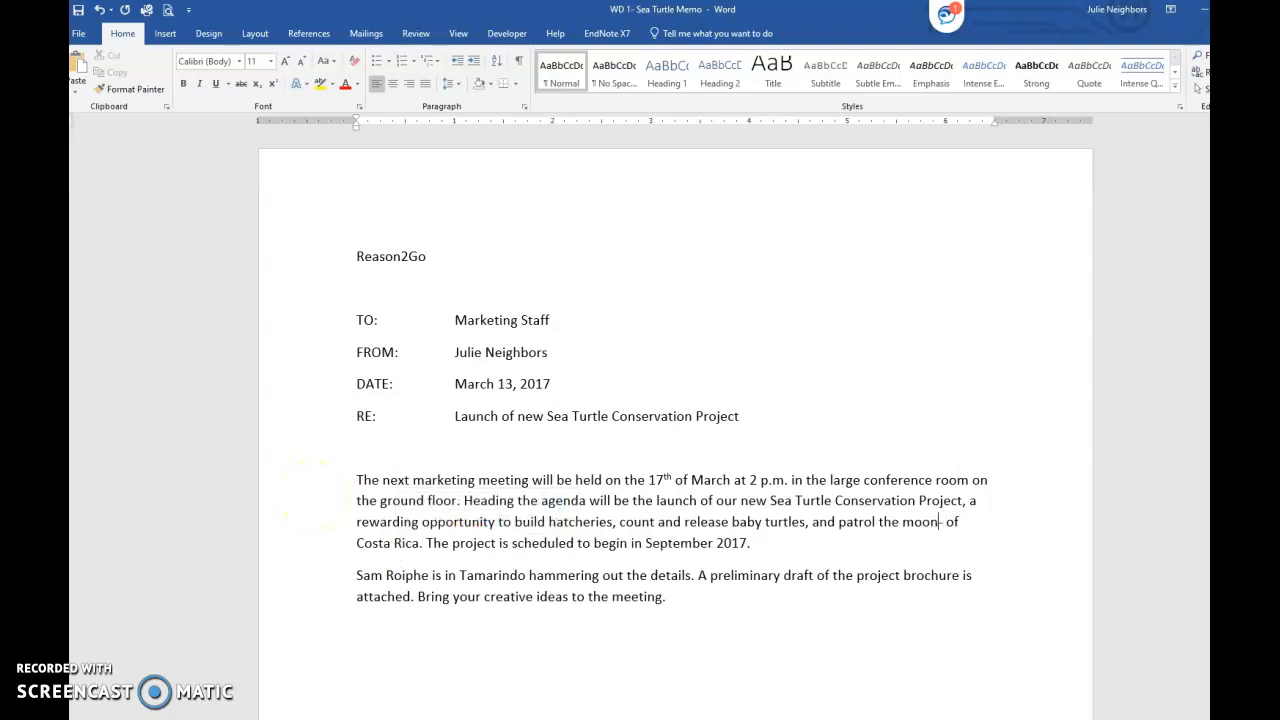
{"action": "type", "text": "-lit beaches"}
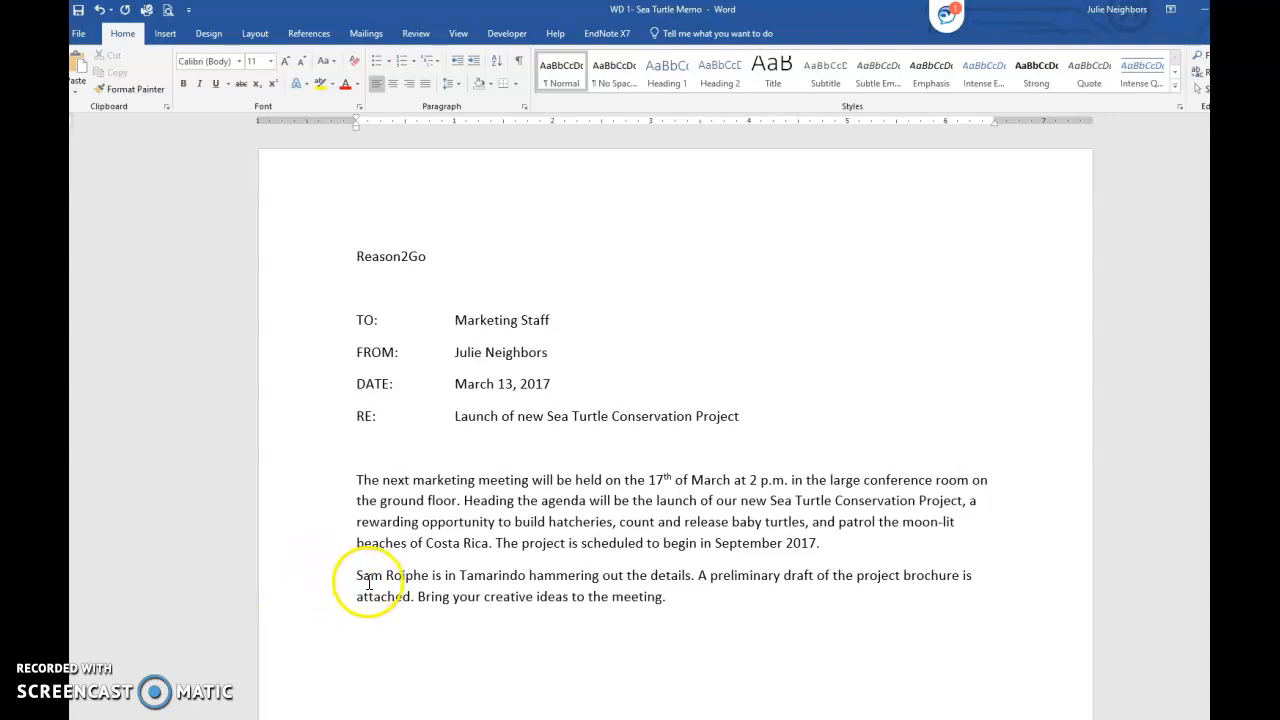
{"action": "left_click_drag", "start_coordinate": [358, 575], "coordinate": [692, 579]}
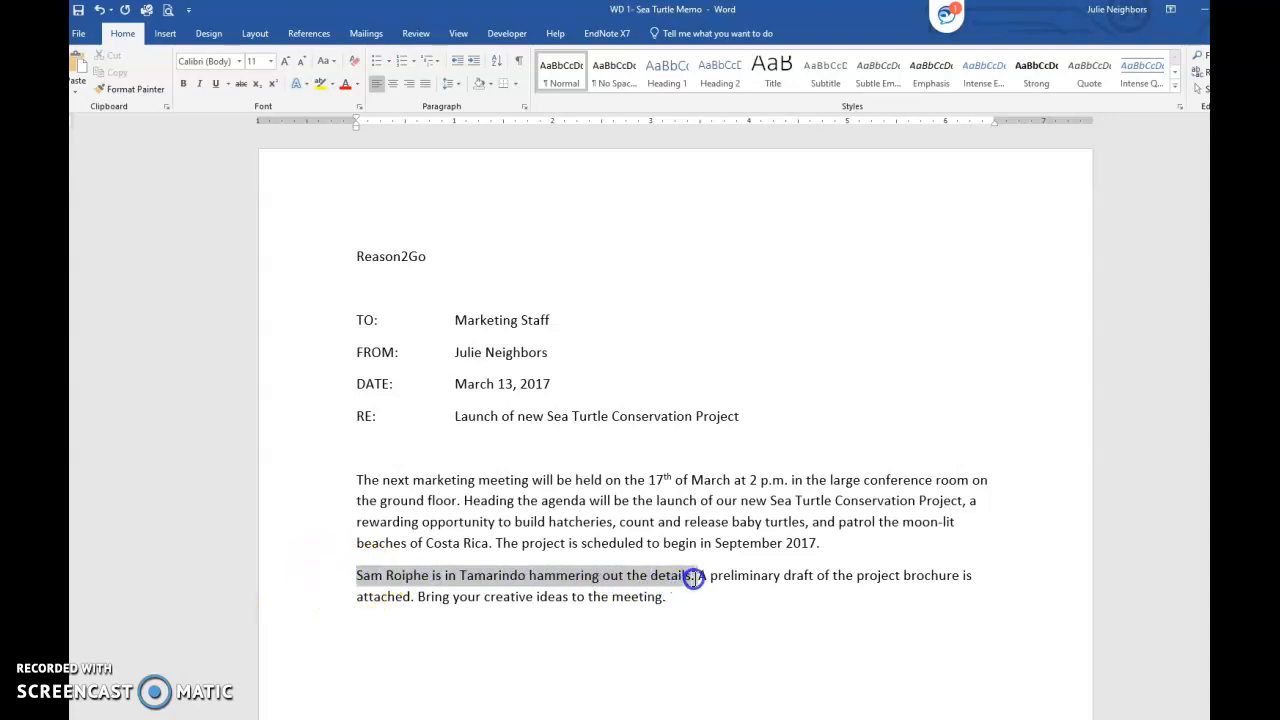
{"action": "key", "text": "Delete"}
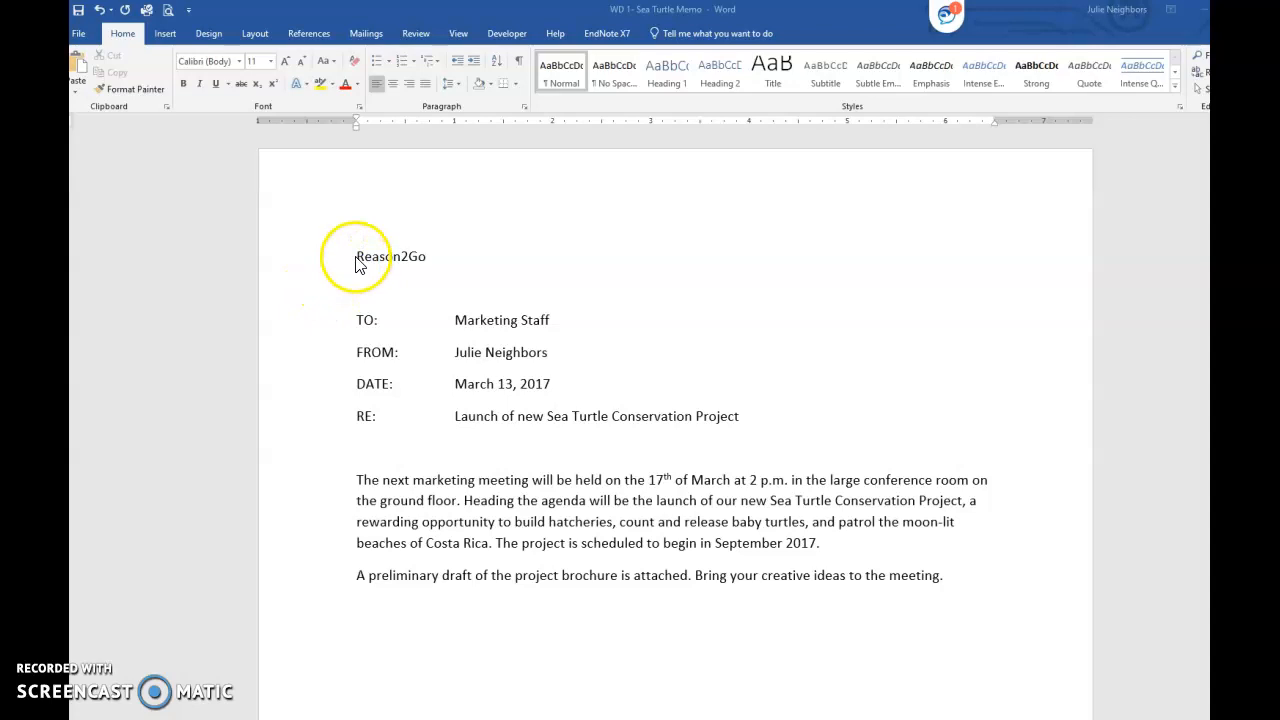
Step: Format the Reason2Go heading as 22 pt, bold and centered
{"action": "left_click_drag", "start_coordinate": [357, 257], "coordinate": [431, 257]}
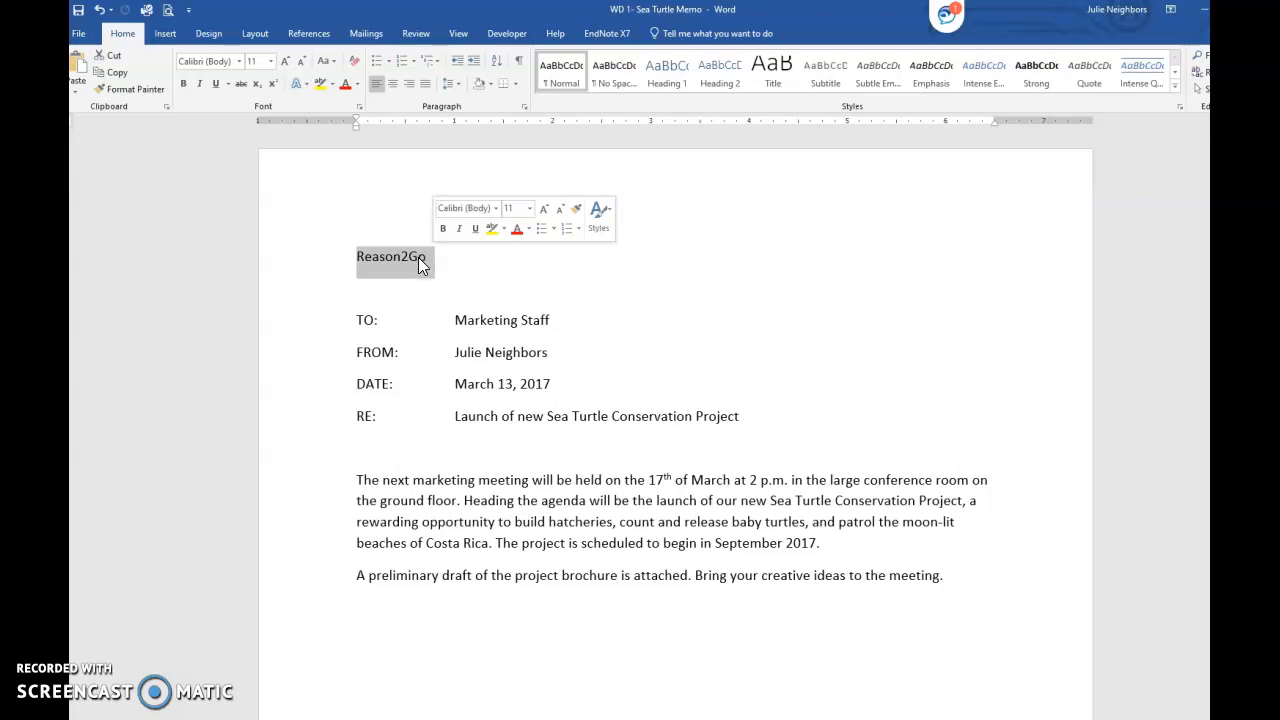
{"action": "left_click", "coordinate": [271, 62]}
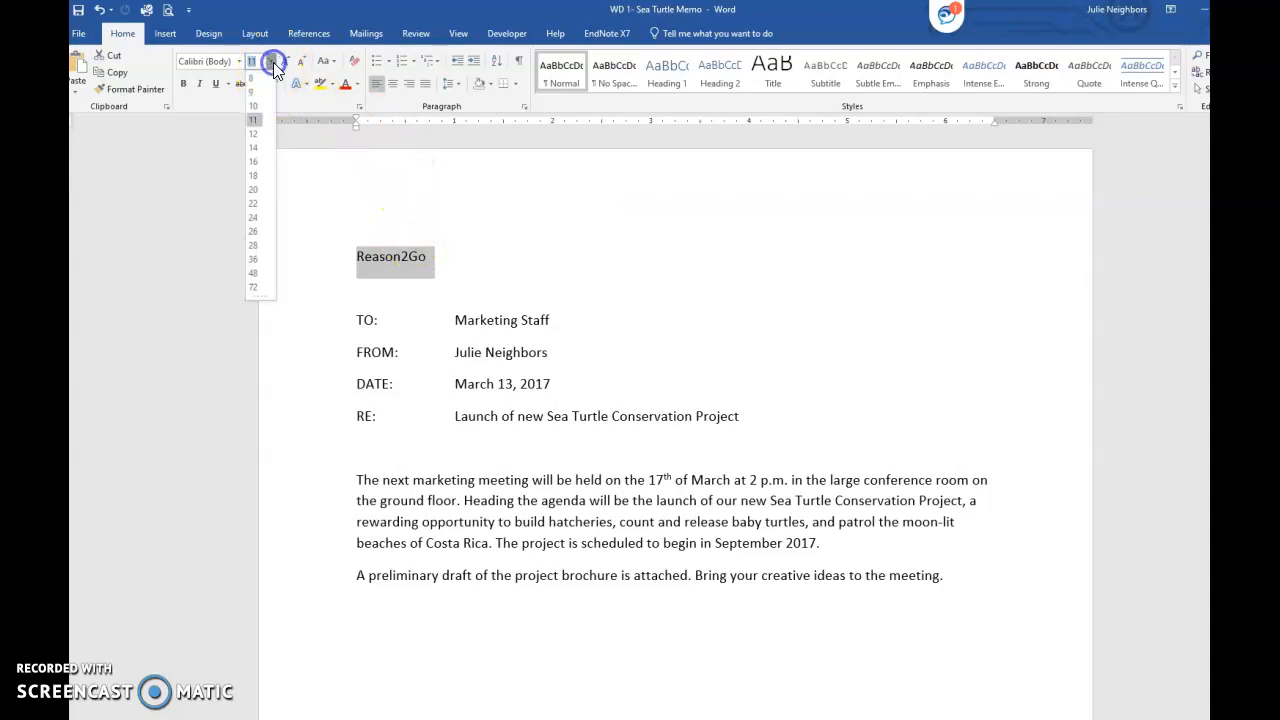
{"action": "left_click", "coordinate": [255, 204]}
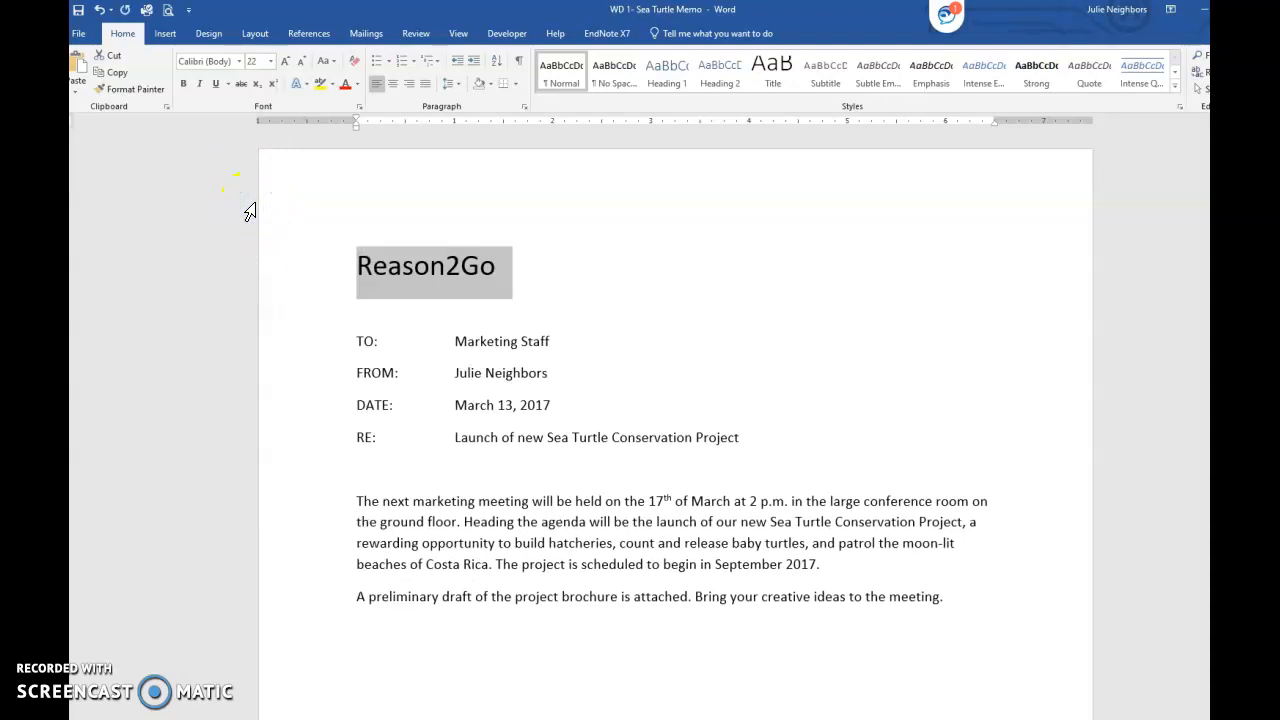
{"action": "left_click", "coordinate": [184, 84]}
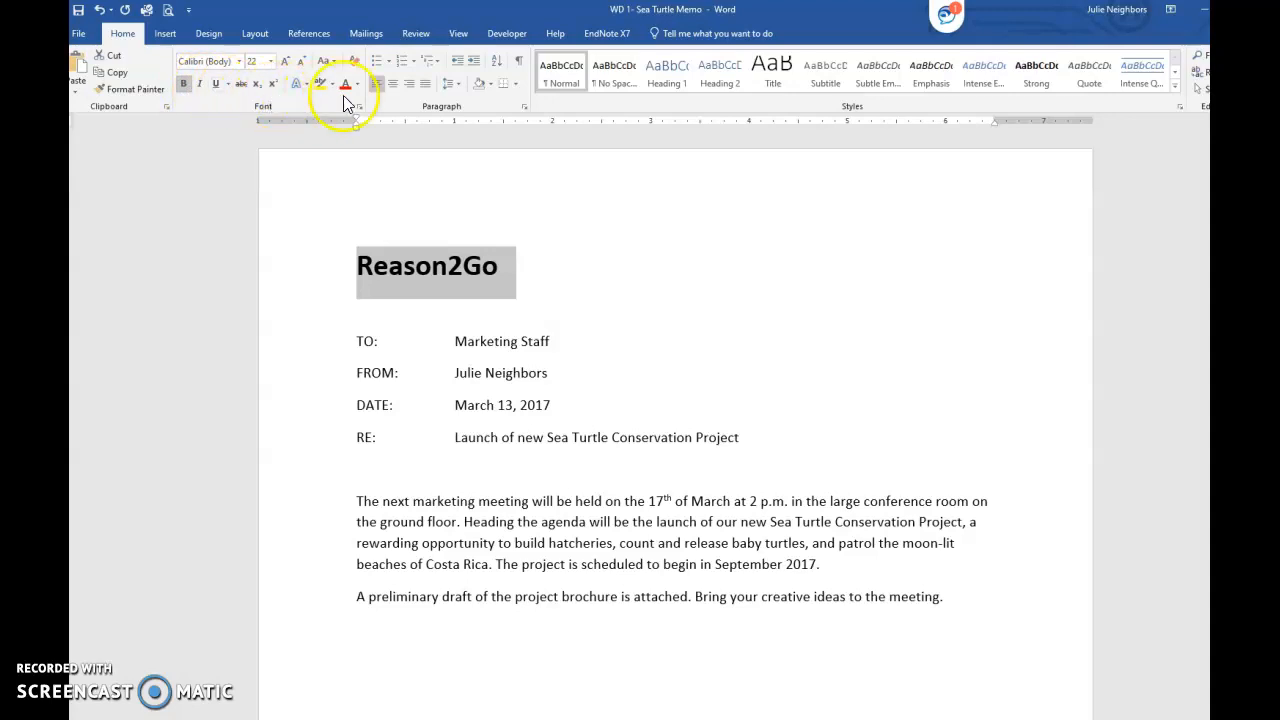
{"action": "left_click", "coordinate": [394, 84]}
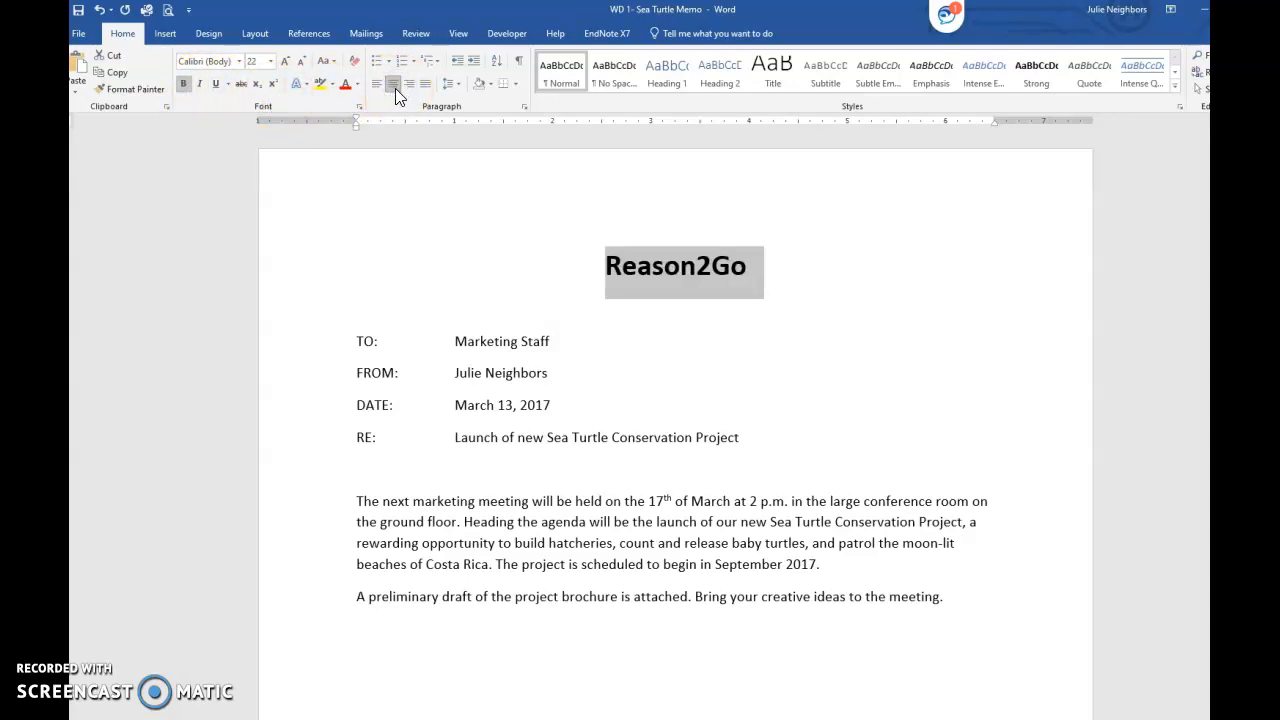
Step: Make the header labels TO:, FROM:, DATE: and RE: bold
{"action": "left_click", "coordinate": [358, 346]}
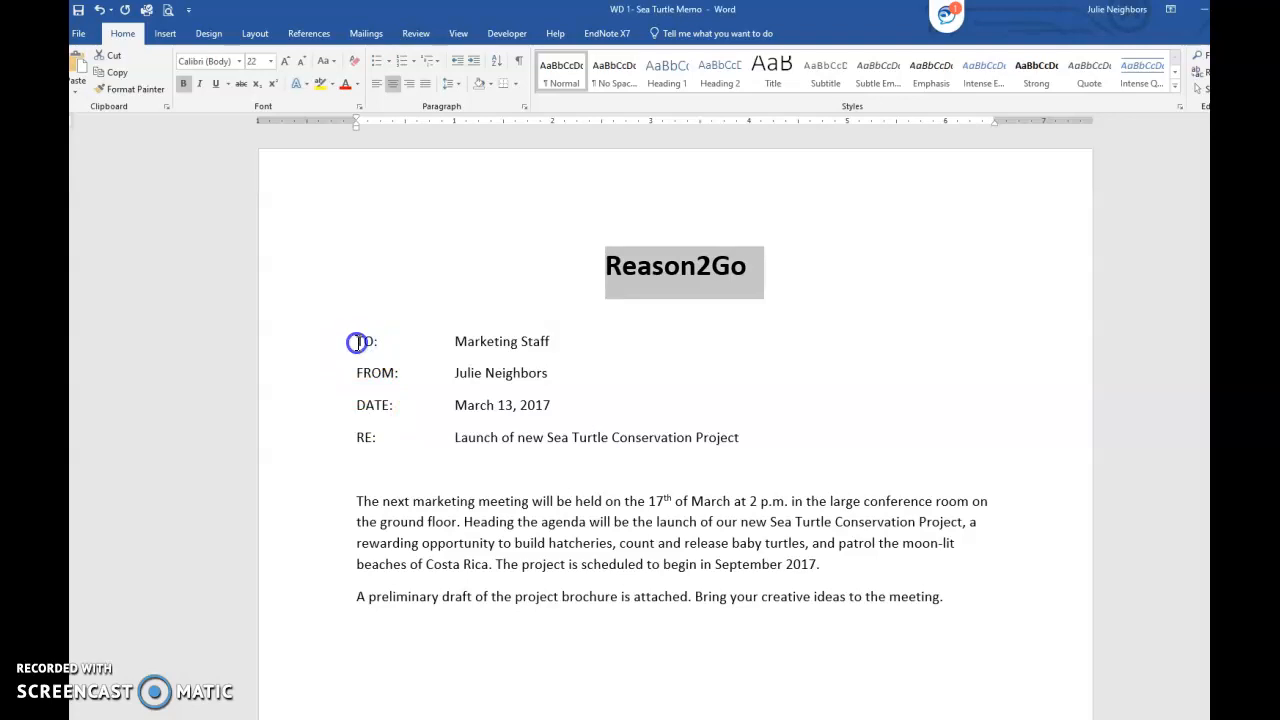
{"action": "left_click", "coordinate": [367, 343]}
{"action": "left_click_drag", "start_coordinate": [367, 343], "coordinate": [378, 343]}
{"action": "left_click", "coordinate": [184, 84]}
{"action": "left_click_drag", "start_coordinate": [358, 372], "coordinate": [399, 372]}
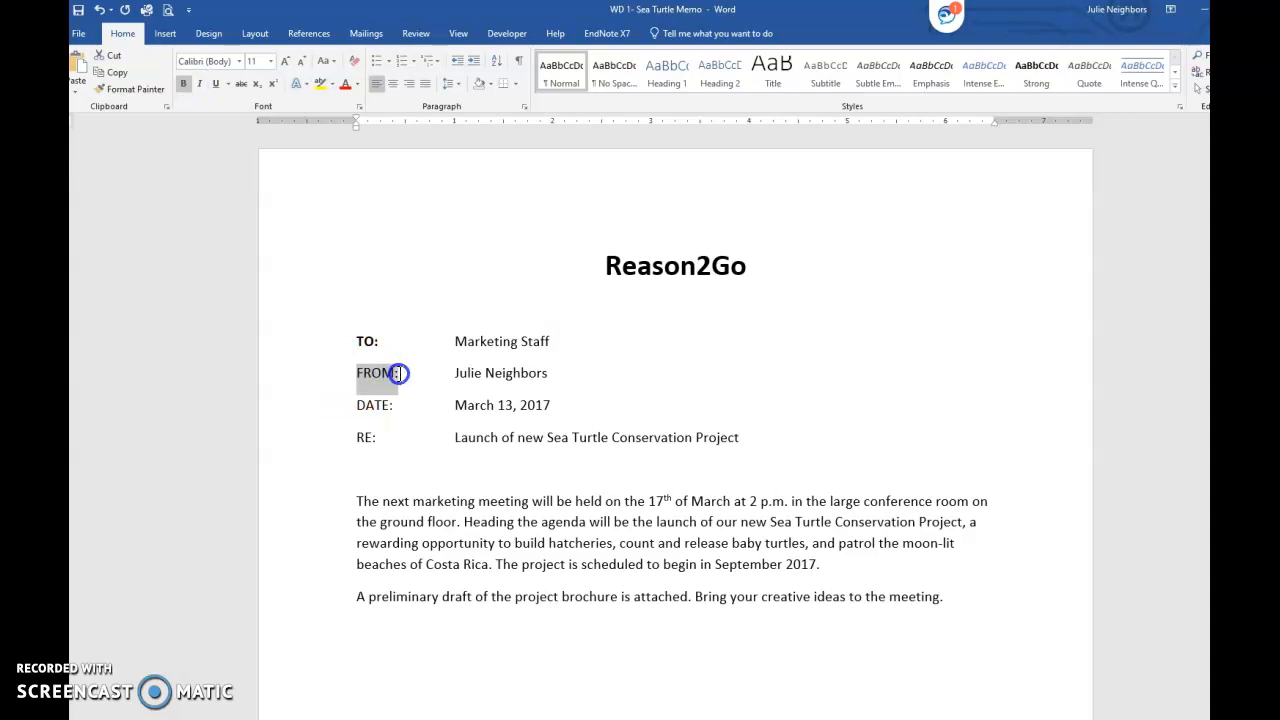
{"action": "left_click", "coordinate": [185, 85]}
{"action": "left_click_drag", "start_coordinate": [357, 405], "coordinate": [395, 405]}
{"action": "left_click", "coordinate": [182, 83]}
{"action": "left_click_drag", "start_coordinate": [354, 437], "coordinate": [383, 437]}
{"action": "left_click", "coordinate": [183, 83]}
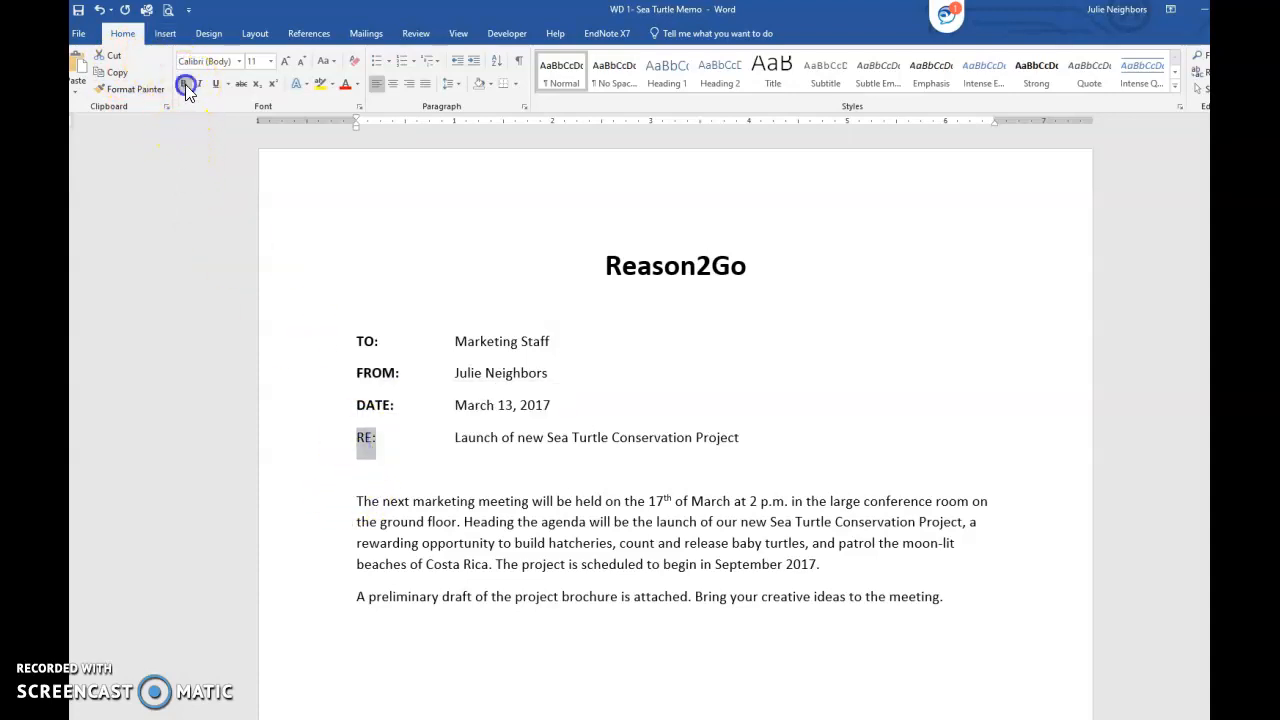
Step: Add a bottom border to the blank paragraph between the RE line and the memo body, and save the document
{"action": "left_click", "coordinate": [367, 484]}
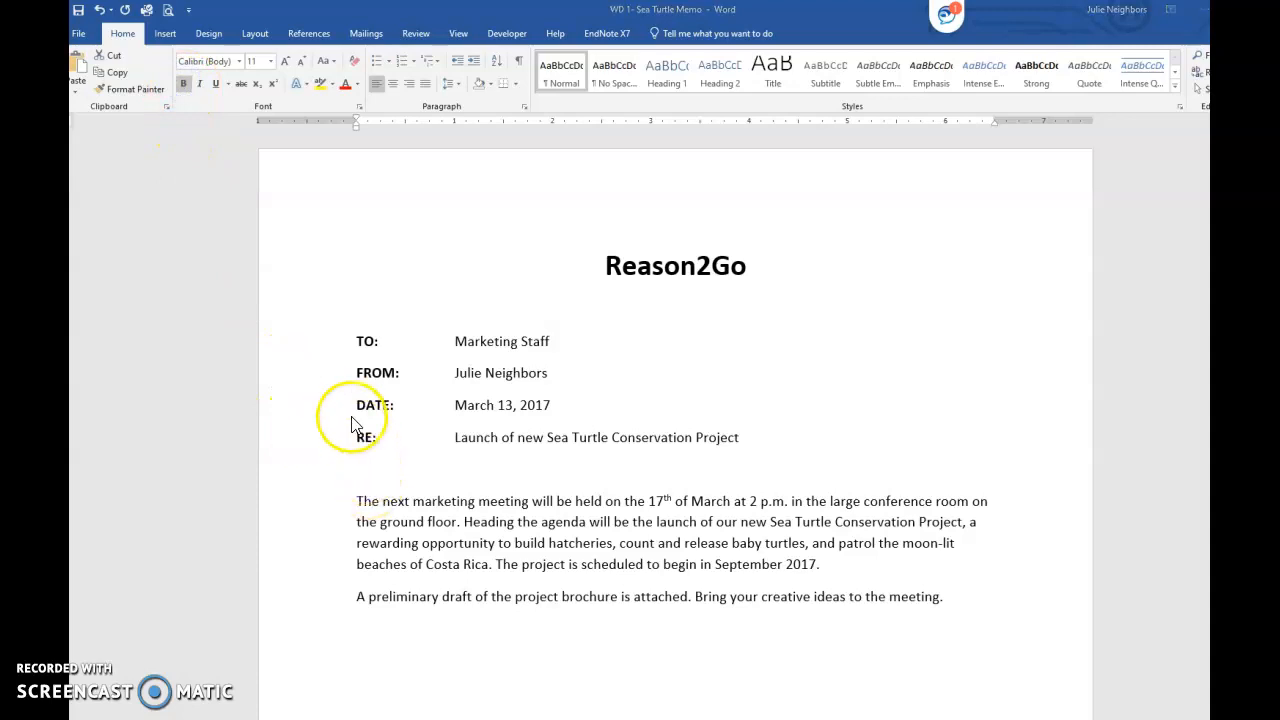
{"action": "left_click_drag", "start_coordinate": [363, 466], "coordinate": [361, 462]}
{"action": "left_click", "coordinate": [360, 468]}
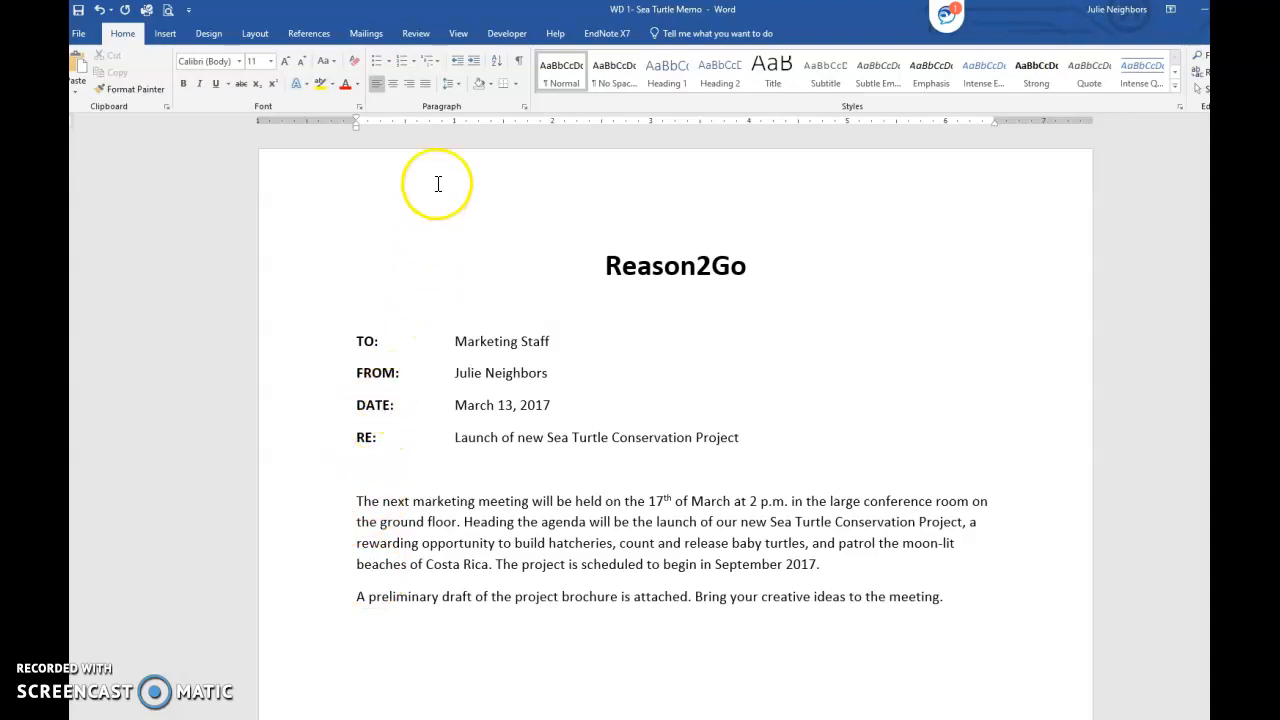
{"action": "left_click", "coordinate": [518, 84]}
{"action": "left_click", "coordinate": [521, 103]}
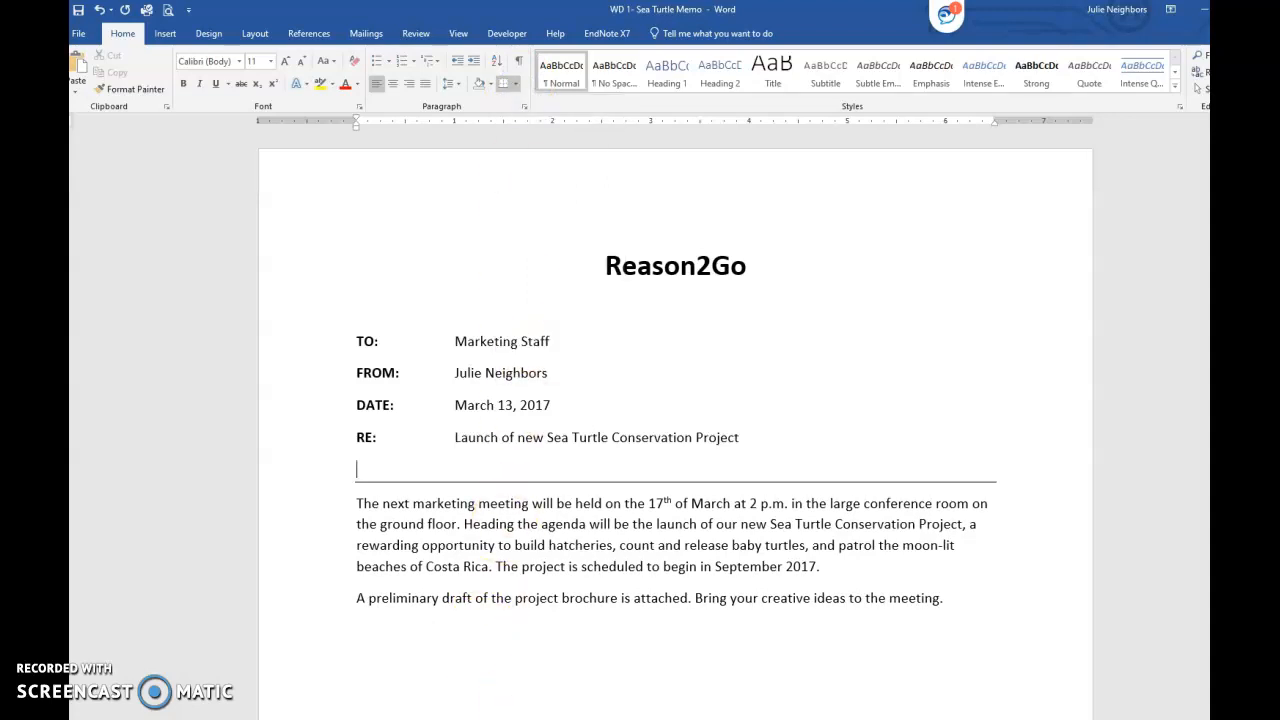
{"action": "left_click", "coordinate": [83, 17]}
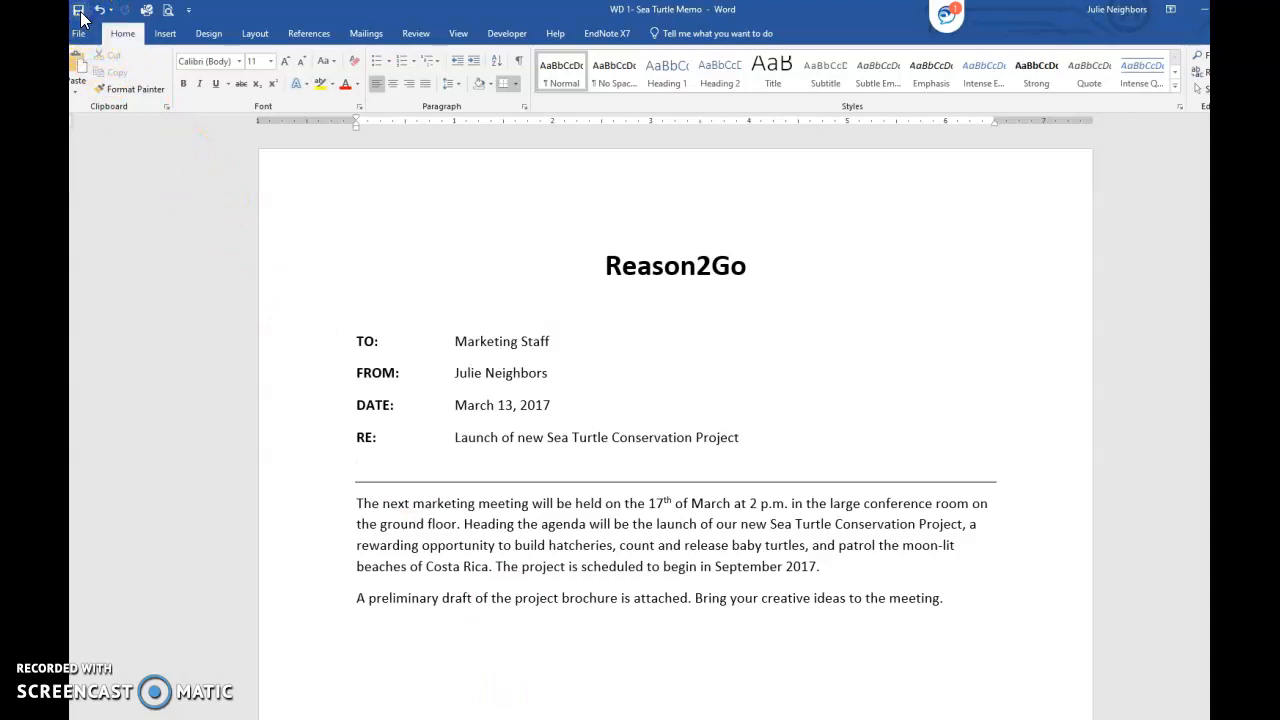